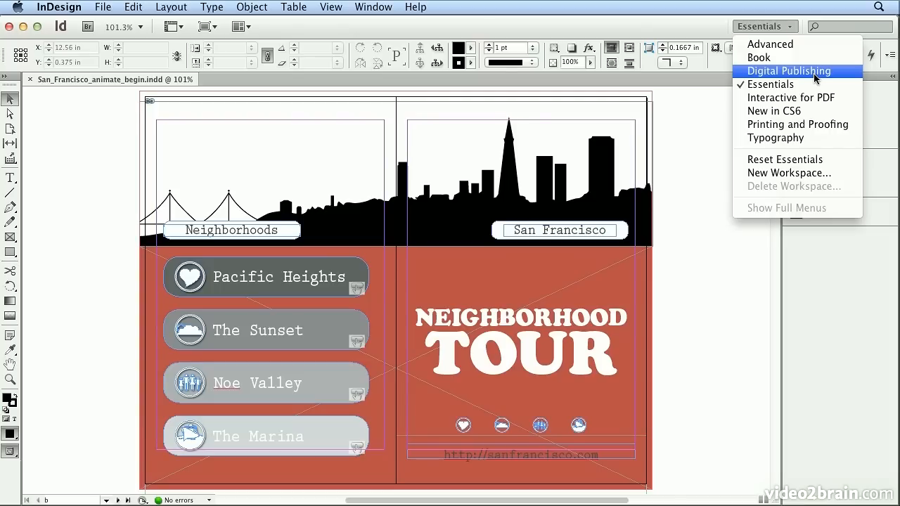
- Switch to the Digital Publishing workspace and apply the Fly in from Top animation preset to the Neighborhood Tour title
{"action": "left_click", "coordinate": [814, 73]}
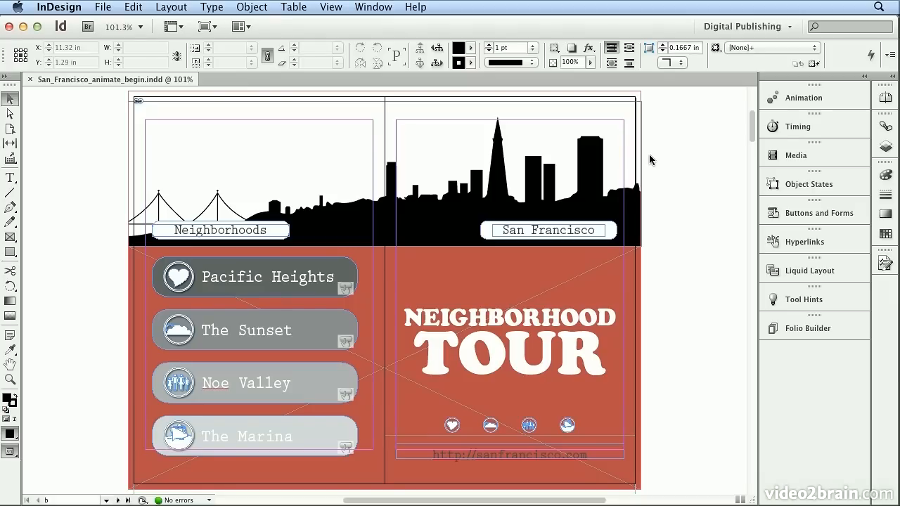
{"action": "left_click", "coordinate": [798, 104]}
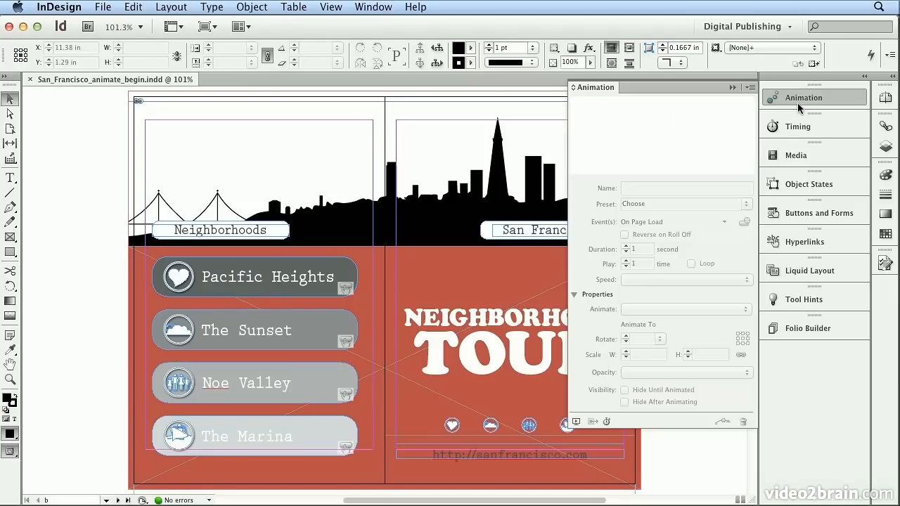
{"action": "left_click", "coordinate": [447, 343]}
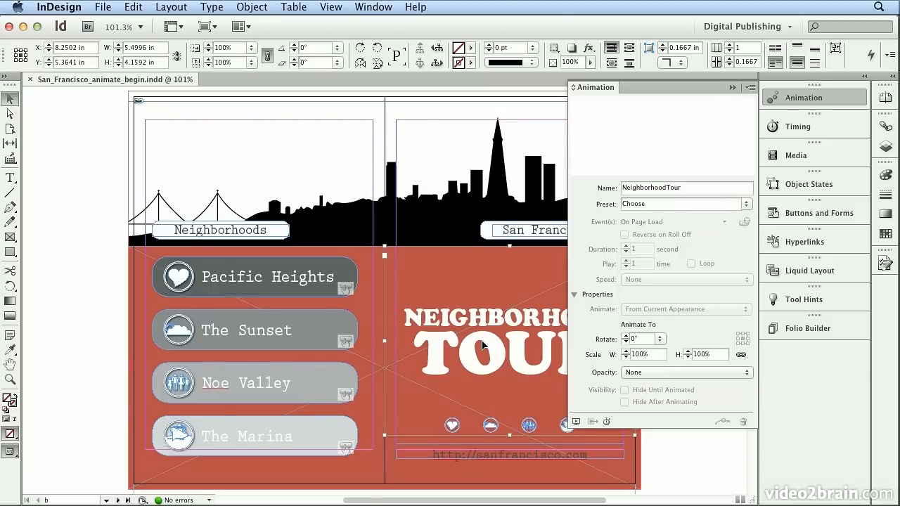
{"action": "left_click", "coordinate": [747, 204]}
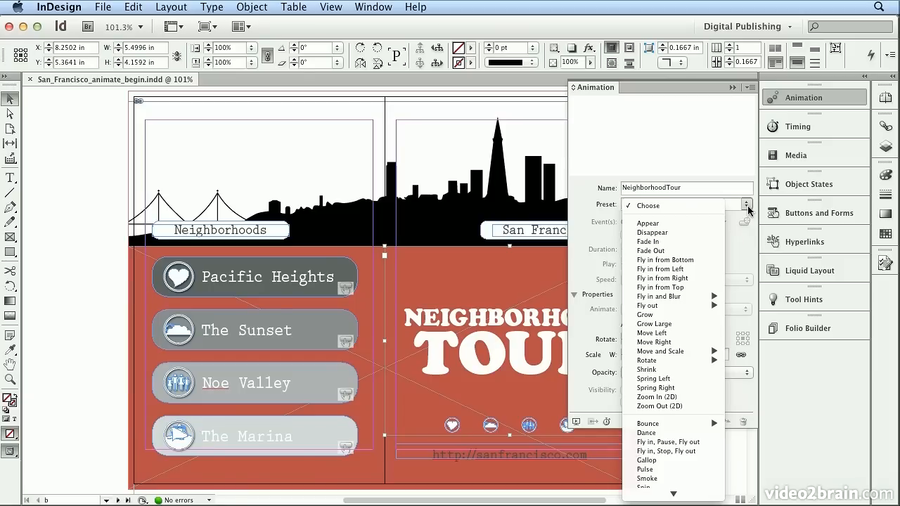
{"action": "left_click", "coordinate": [661, 287]}
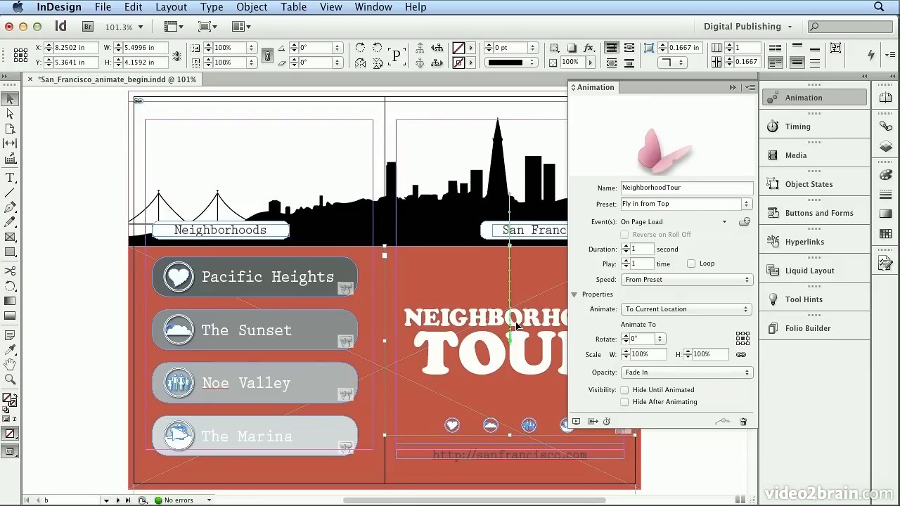
{"action": "left_click", "coordinate": [842, 102]}
- Preview the title's fly-in animation in an enlarged SWF Preview, replay it, and view the preview a second time
{"action": "left_click", "coordinate": [393, 6]}
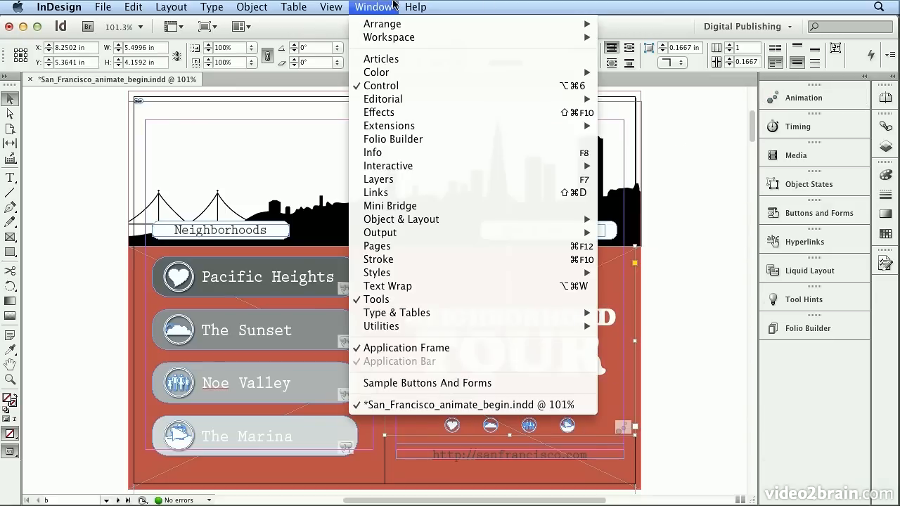
{"action": "mouse_move", "coordinate": [484, 170]}
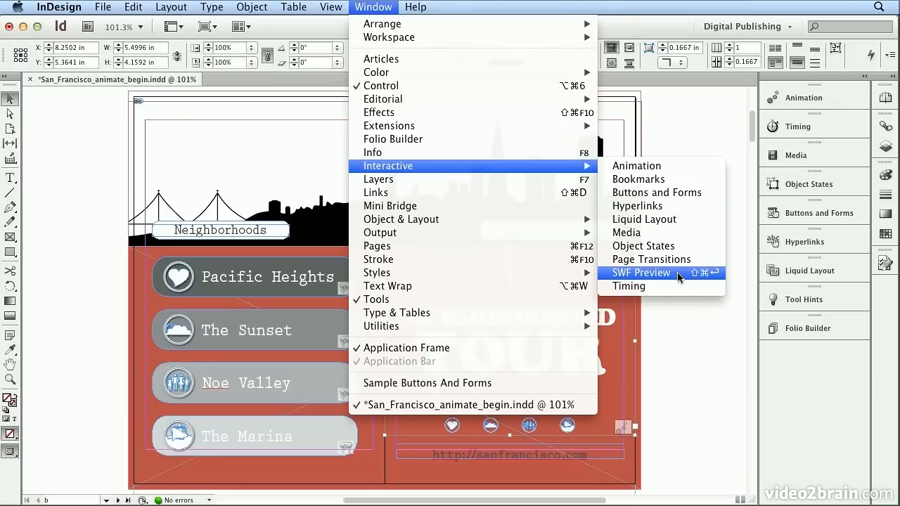
{"action": "left_click", "coordinate": [641, 273]}
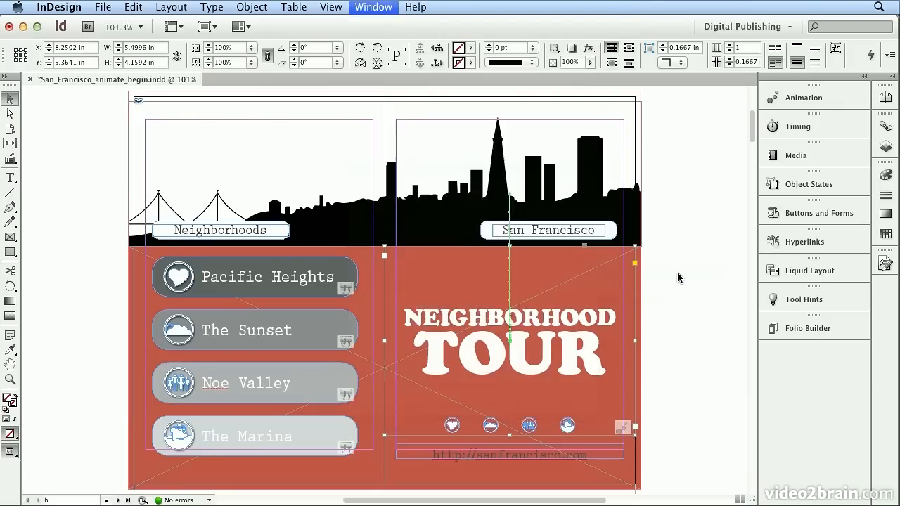
{"action": "left_click_drag", "start_coordinate": [452, 205], "coordinate": [167, 88]}
{"action": "left_click_drag", "start_coordinate": [234, 212], "coordinate": [697, 482]}
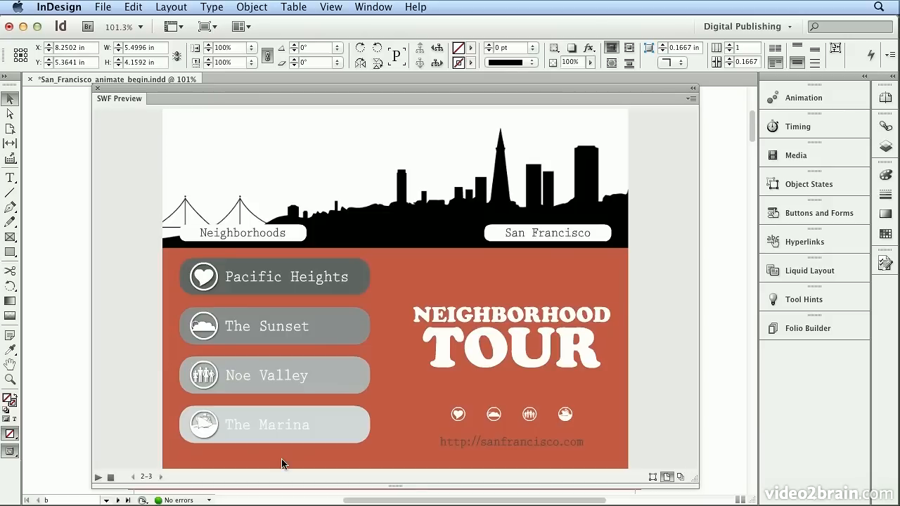
{"action": "left_click", "coordinate": [98, 479]}
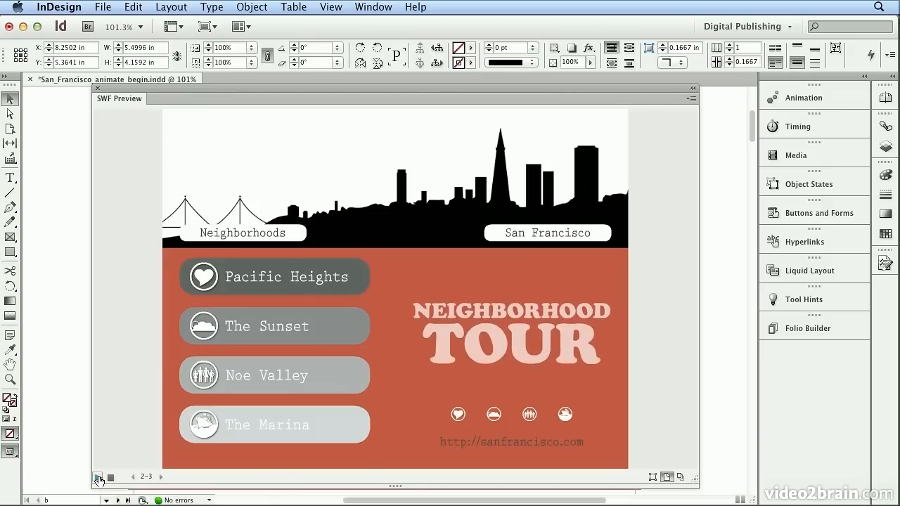
{"action": "left_click", "coordinate": [97, 88]}
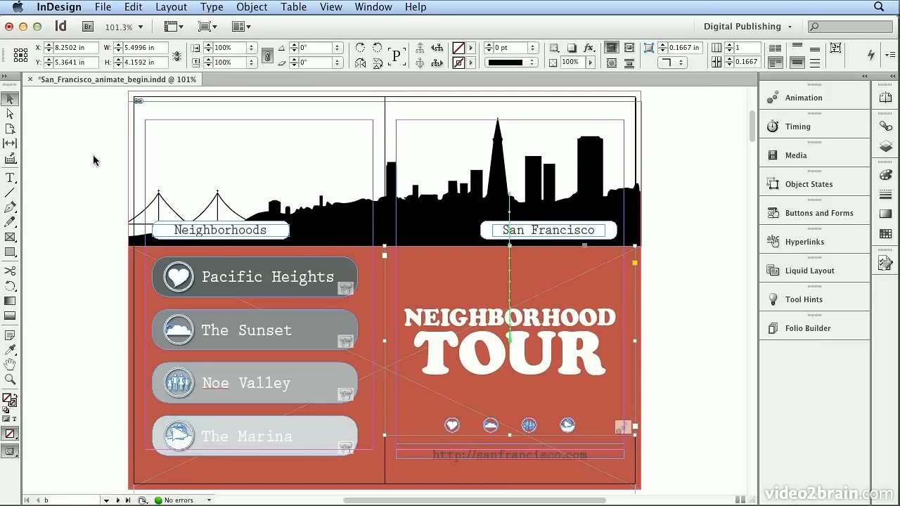
{"action": "key", "text": "super+shift+Return"}
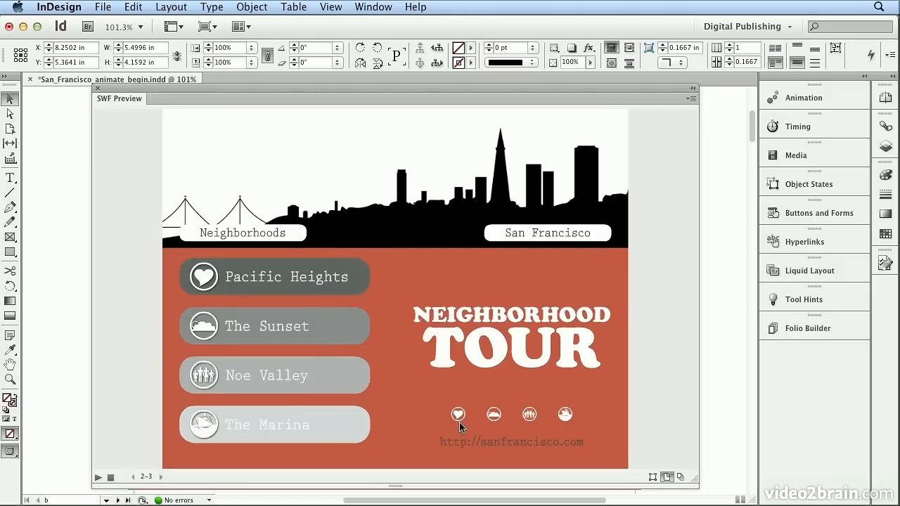
{"action": "left_click", "coordinate": [98, 88]}
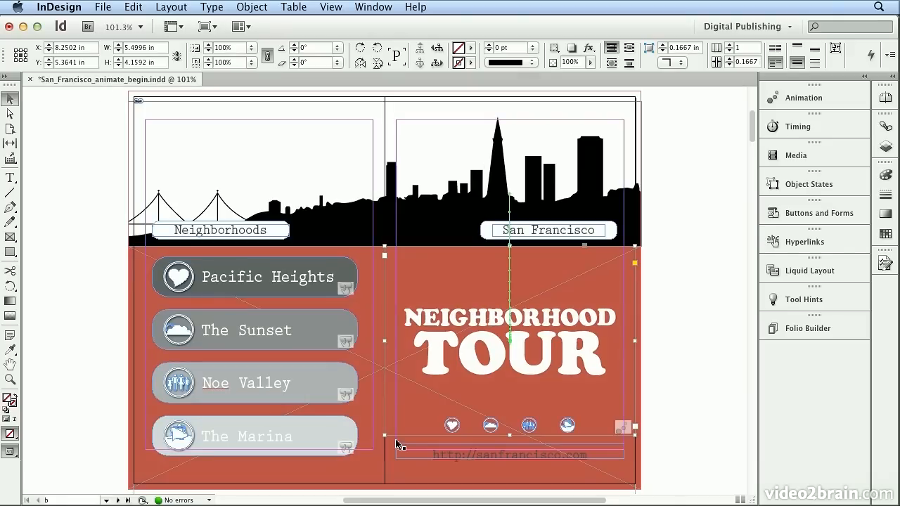
- Apply the Grow animation preset to the small heart and cloud icons below the Neighborhood Tour title
{"action": "left_click", "coordinate": [455, 426]}
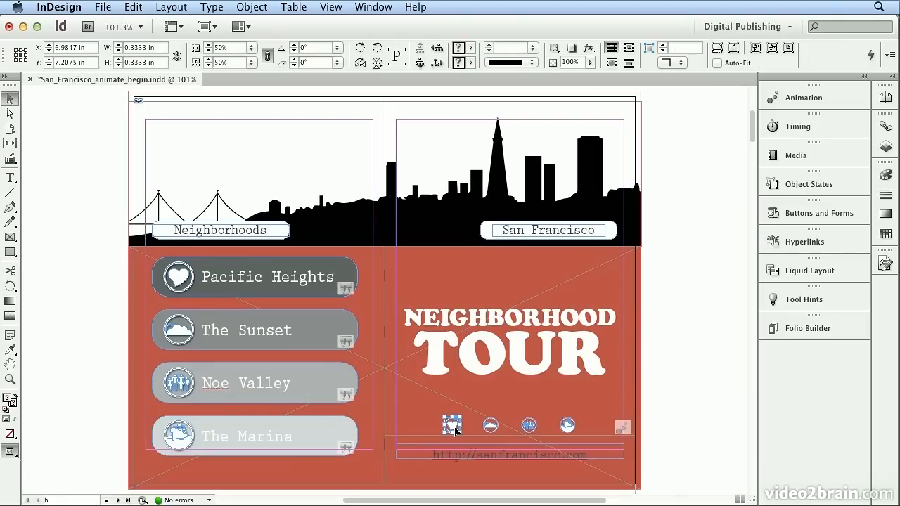
{"action": "left_click", "coordinate": [799, 104]}
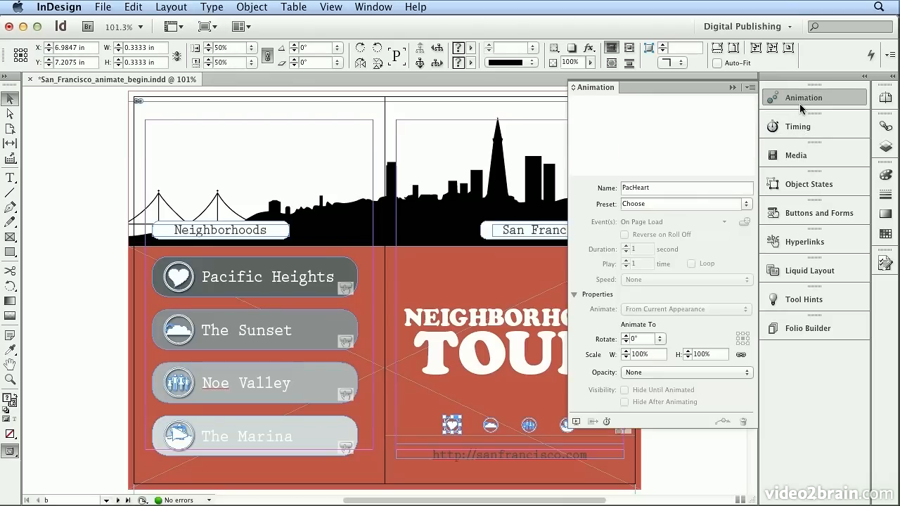
{"action": "left_click", "coordinate": [745, 204]}
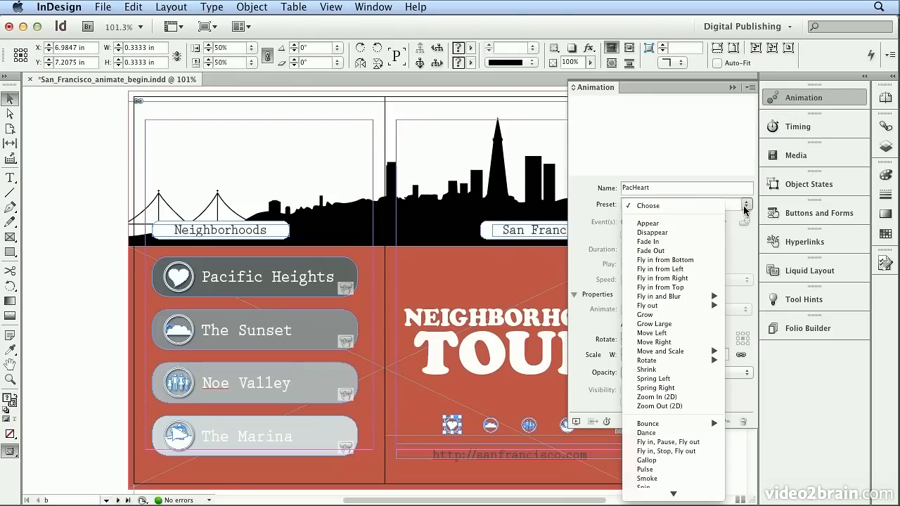
{"action": "left_click", "coordinate": [689, 314]}
{"action": "left_click", "coordinate": [491, 425]}
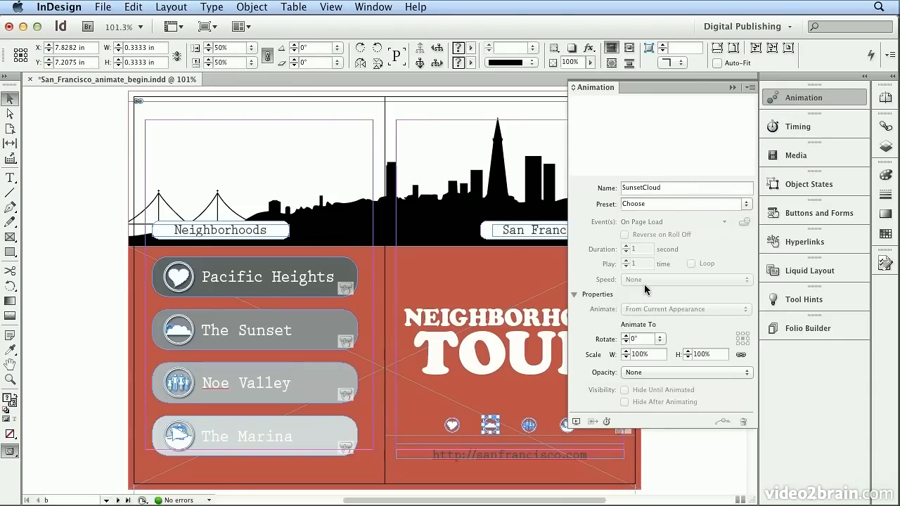
{"action": "left_click", "coordinate": [746, 203]}
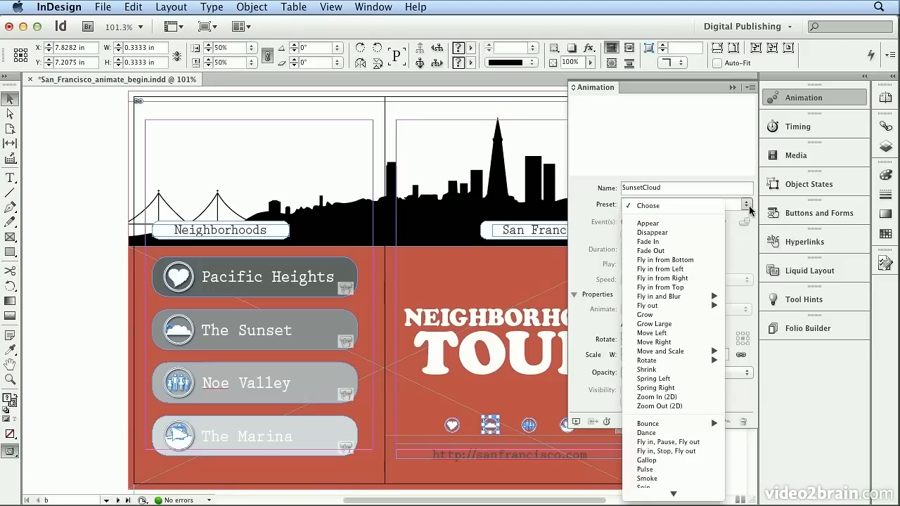
{"action": "left_click", "coordinate": [691, 316]}
- Apply the Grow animation preset to the small family and boat icons below the title
{"action": "left_click", "coordinate": [528, 430]}
{"action": "left_click", "coordinate": [746, 204]}
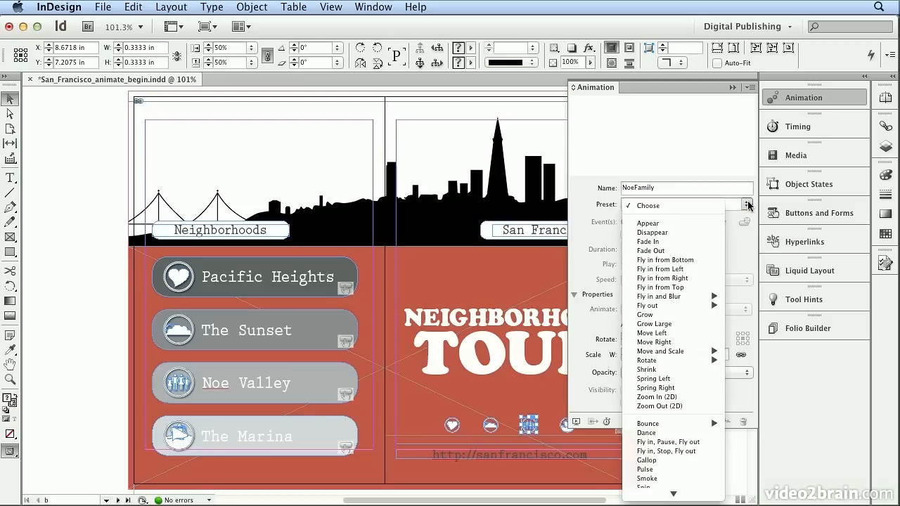
{"action": "left_click", "coordinate": [687, 316]}
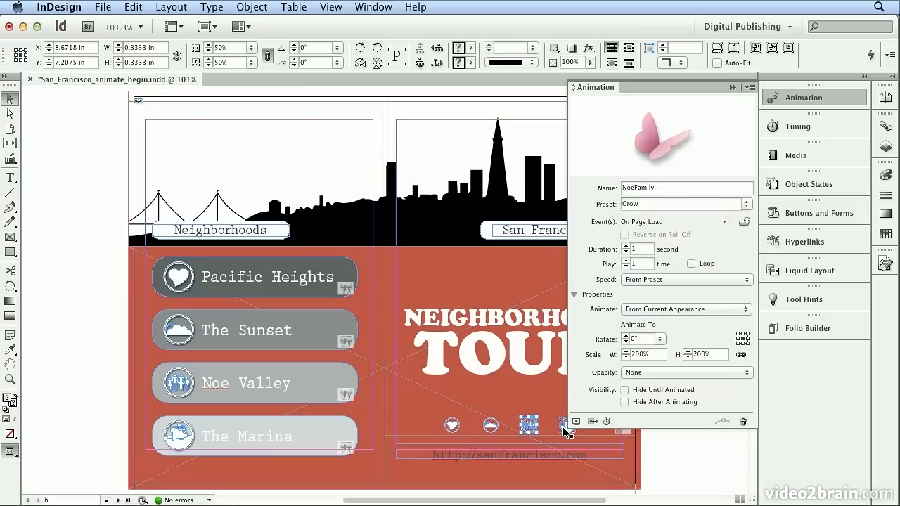
{"action": "left_click", "coordinate": [567, 425]}
{"action": "left_click", "coordinate": [747, 204]}
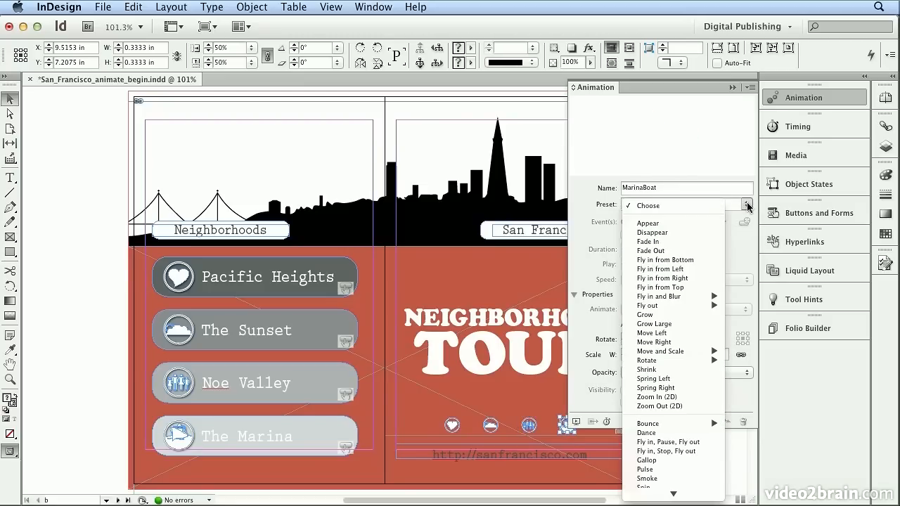
{"action": "left_click", "coordinate": [654, 314]}
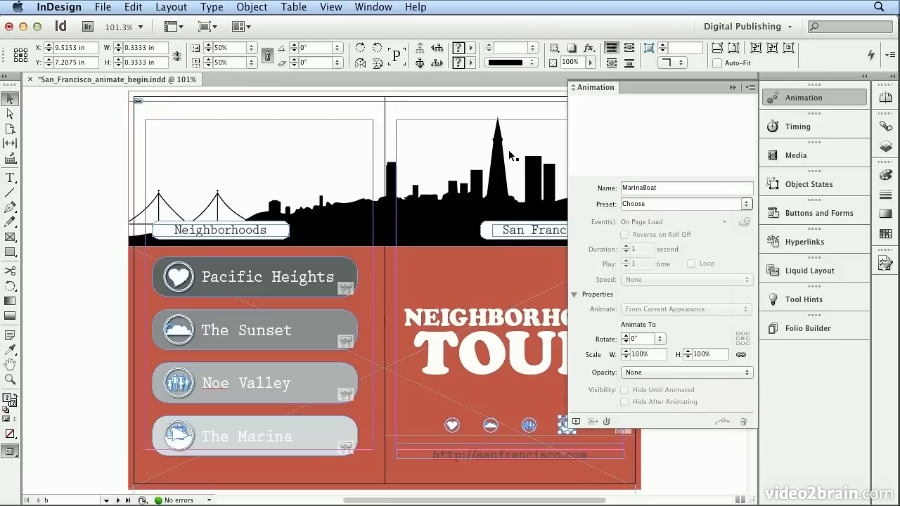
- Preview the spread's title and icon animations in SWF Preview, and close the preview
{"action": "left_click", "coordinate": [372, 7]}
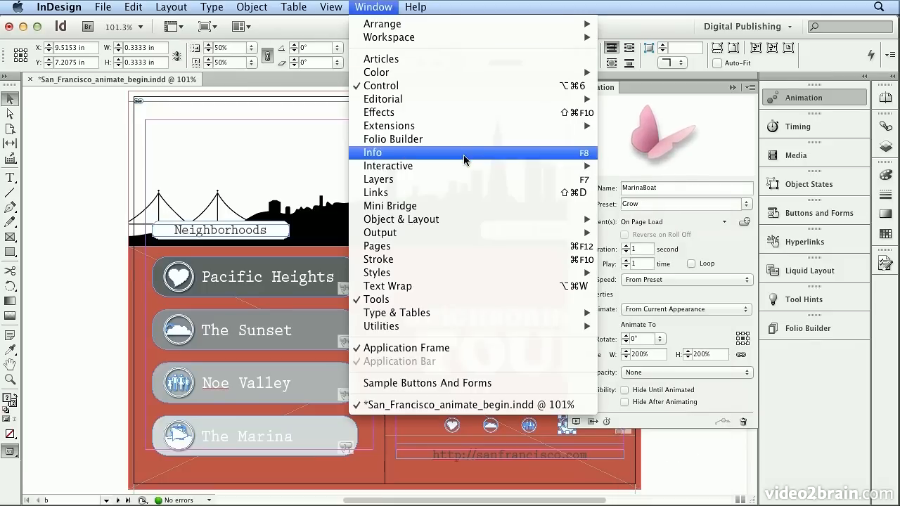
{"action": "mouse_move", "coordinate": [464, 166]}
{"action": "left_click", "coordinate": [642, 273]}
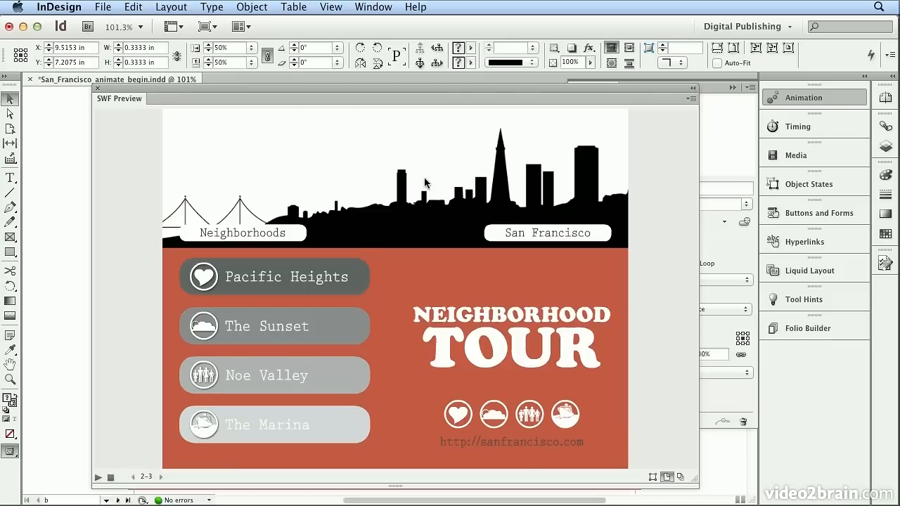
{"action": "left_click", "coordinate": [98, 89]}
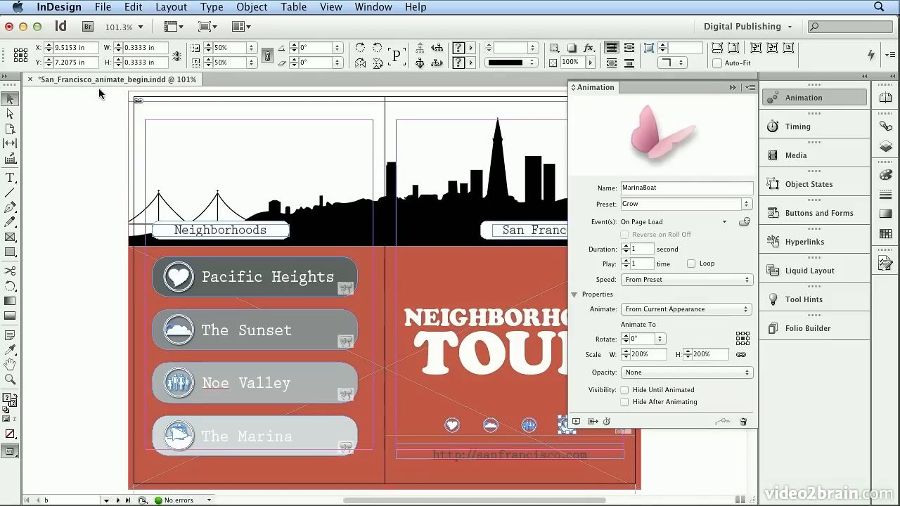
- Apply the Fade In animation preset to the Neighborhoods and San Francisco label groups
{"action": "left_click", "coordinate": [197, 229]}
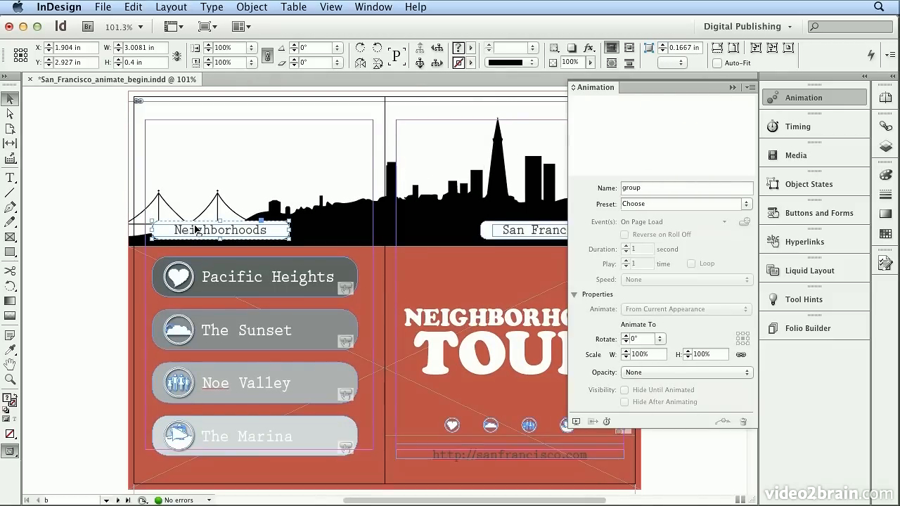
{"action": "left_click", "coordinate": [748, 206]}
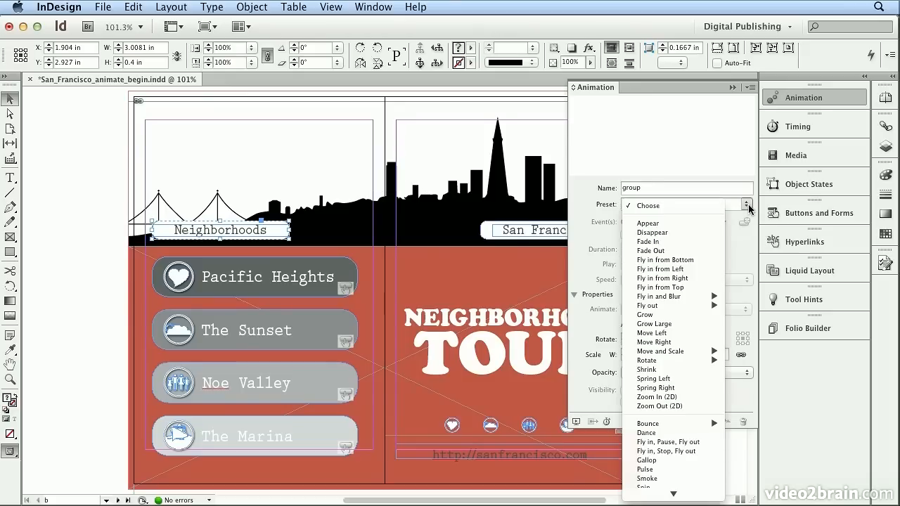
{"action": "left_click", "coordinate": [700, 241]}
{"action": "left_click", "coordinate": [528, 230]}
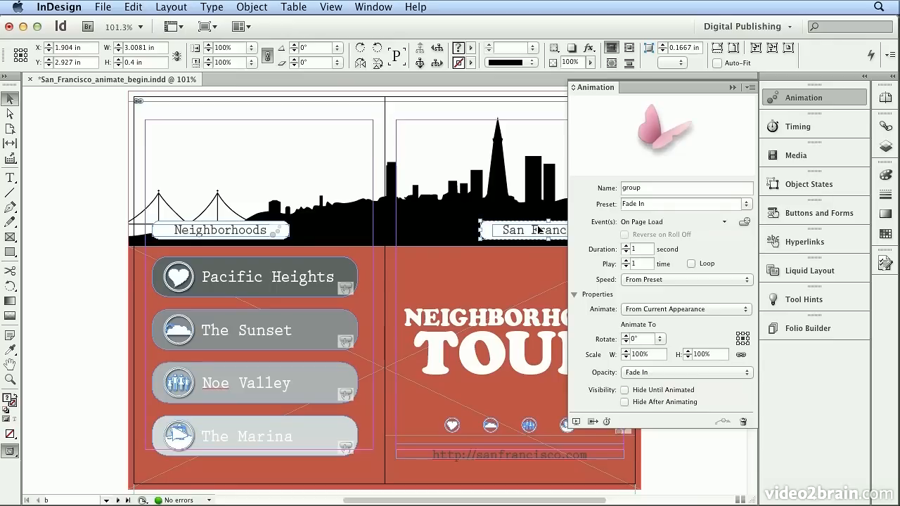
{"action": "left_click", "coordinate": [746, 205]}
{"action": "left_click", "coordinate": [716, 241]}
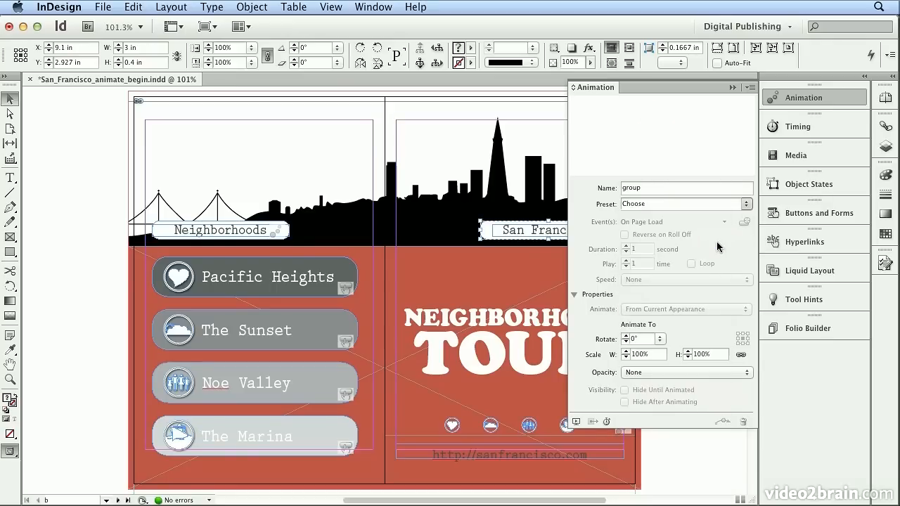
- Preview the spread in SWF Preview with the title, icon and label animations, and close the preview
{"action": "left_click", "coordinate": [373, 7]}
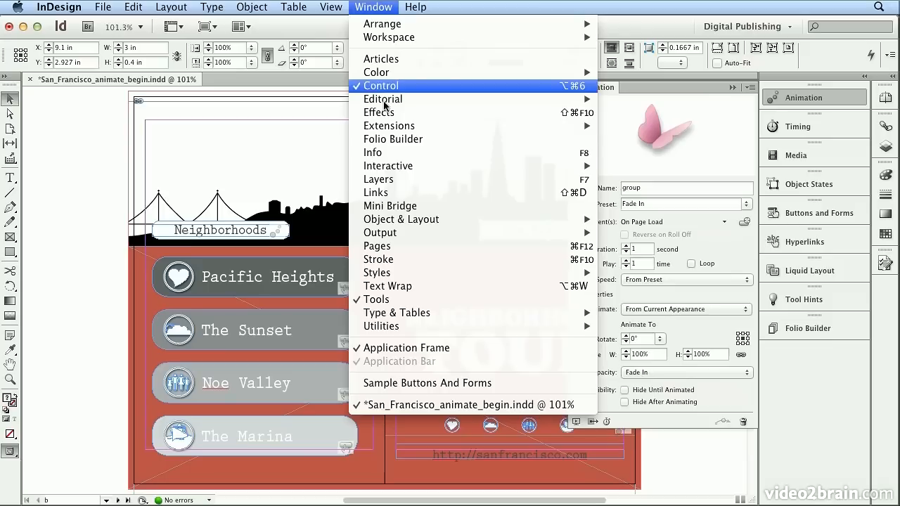
{"action": "mouse_move", "coordinate": [506, 171]}
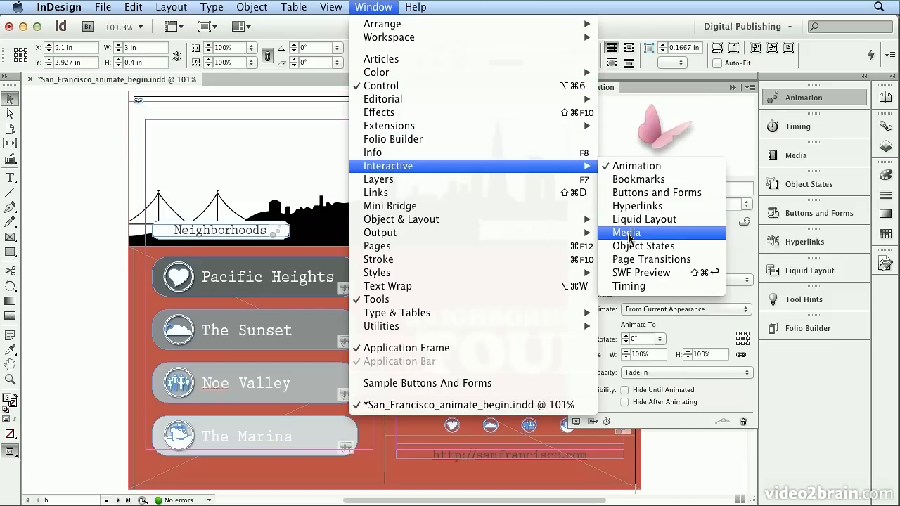
{"action": "left_click", "coordinate": [620, 276]}
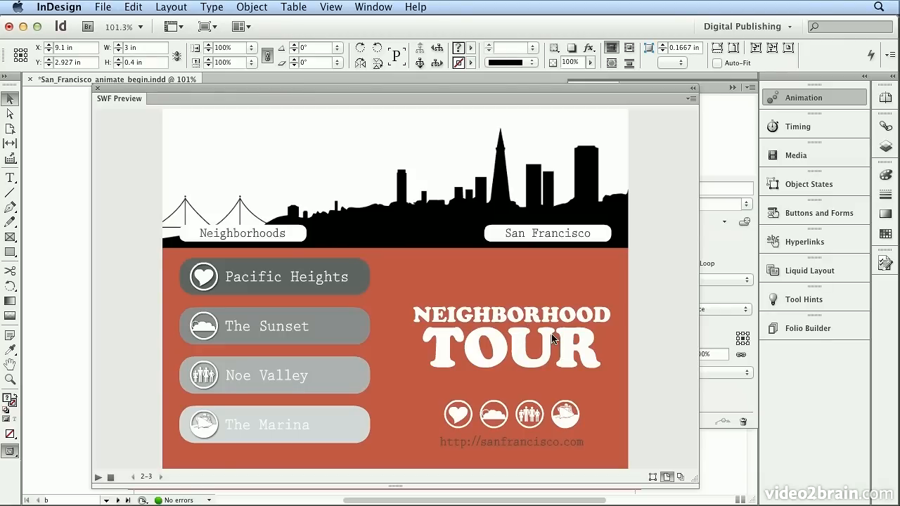
{"action": "left_click", "coordinate": [97, 89]}
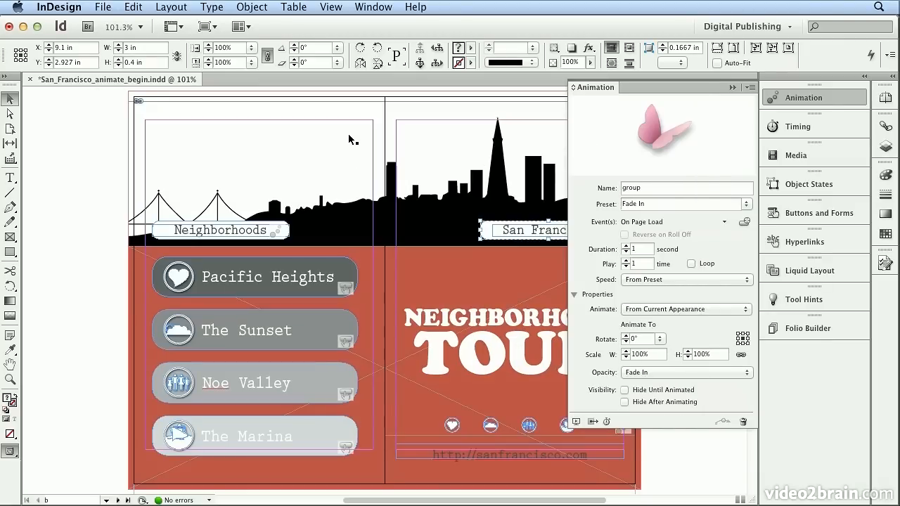
- Expand the timing list to show every animation, and name the Neighborhoods label group's animation "neighborhoods"
{"action": "left_click", "coordinate": [787, 126]}
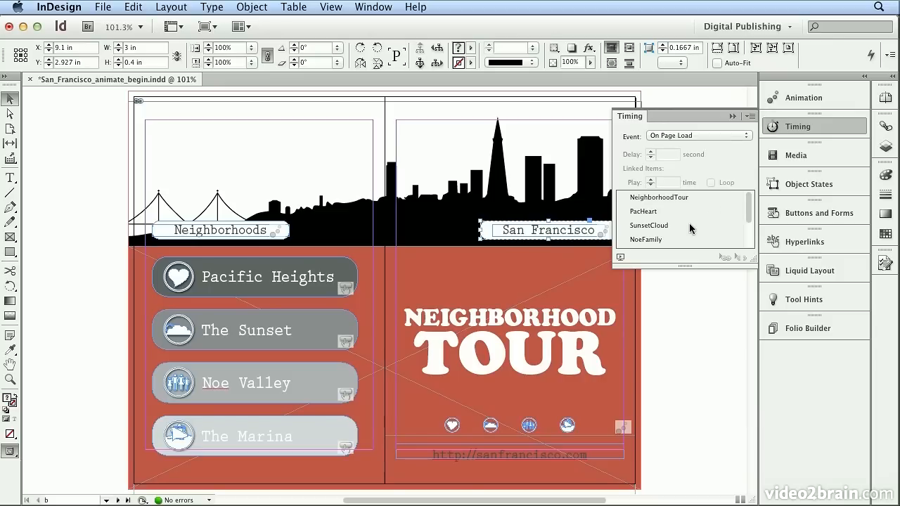
{"action": "left_click_drag", "start_coordinate": [750, 259], "coordinate": [749, 372]}
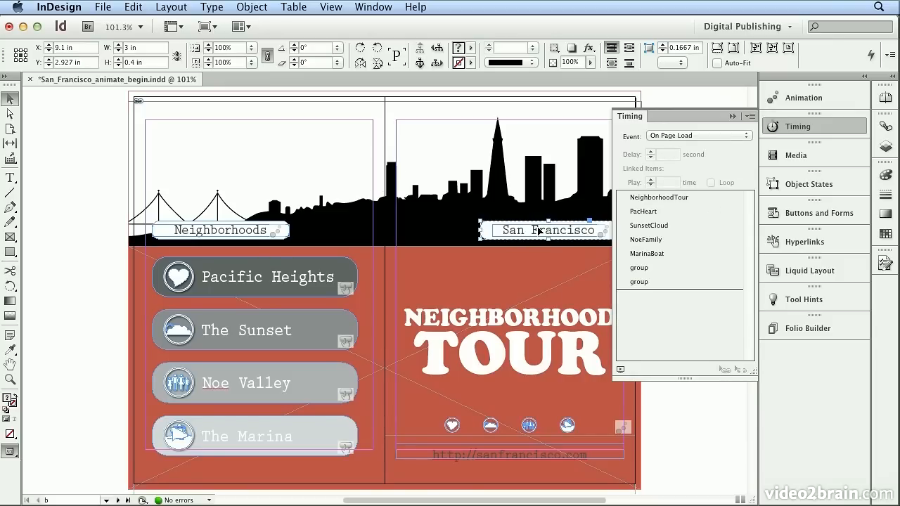
{"action": "left_click", "coordinate": [274, 227]}
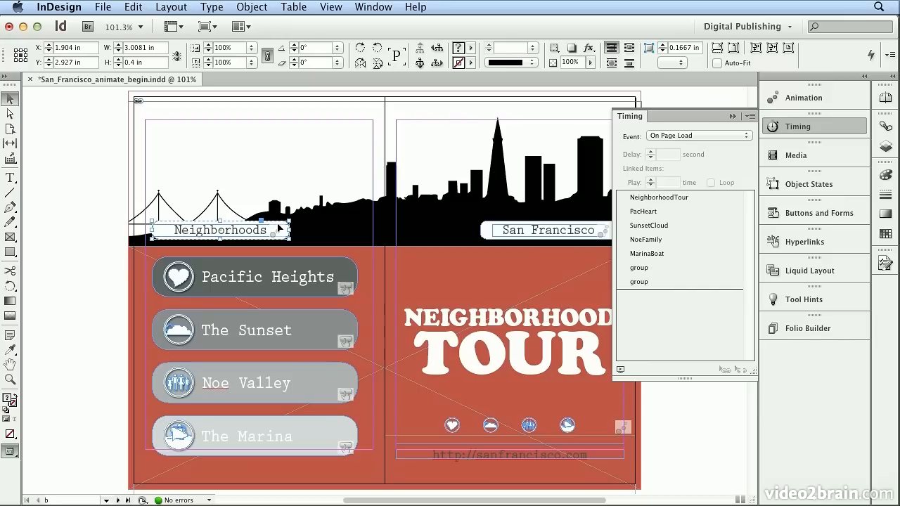
{"action": "left_click", "coordinate": [827, 95]}
{"action": "left_click", "coordinate": [827, 97]}
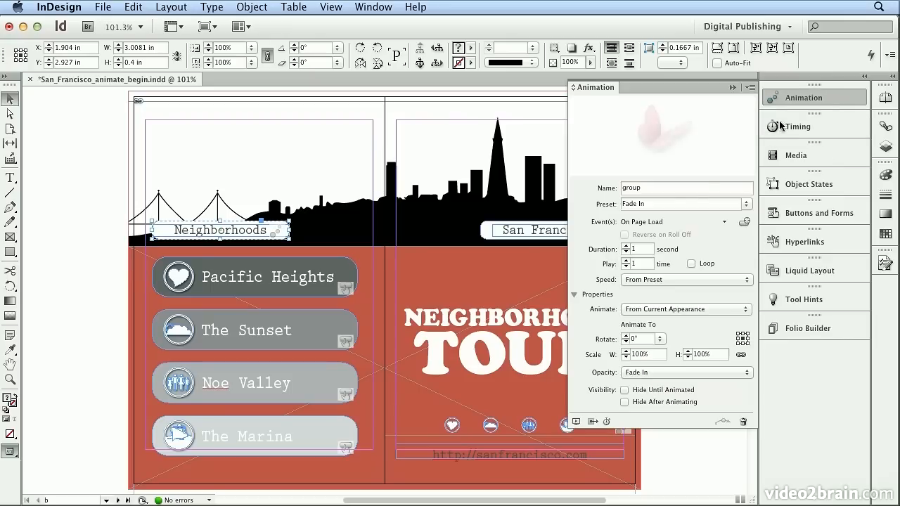
{"action": "type", "text": "neighborhoods"}
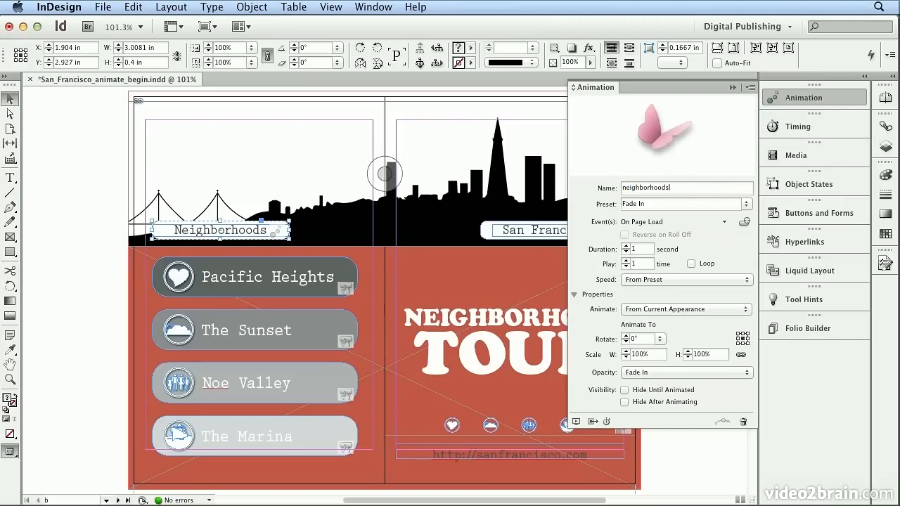
{"action": "key", "text": "Return"}
- Name the San Francisco label group's animation "San Francisco"
{"action": "left_click", "coordinate": [550, 229]}
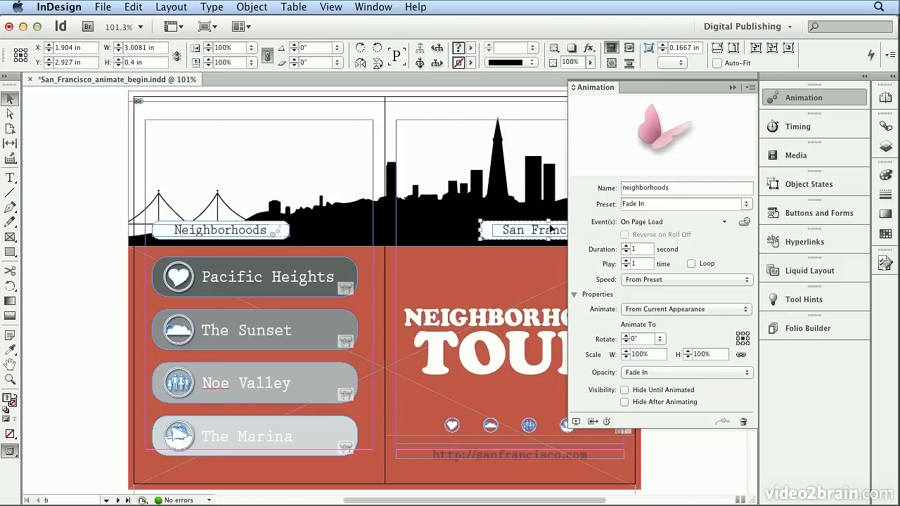
{"action": "double_click", "coordinate": [642, 188]}
{"action": "type", "text": "San Francisco"}
- Reorder the timing so neighborhoods and San Francisco directly follow NeighborhoodTour, then preview the spread and close the preview
{"action": "left_click", "coordinate": [768, 131]}
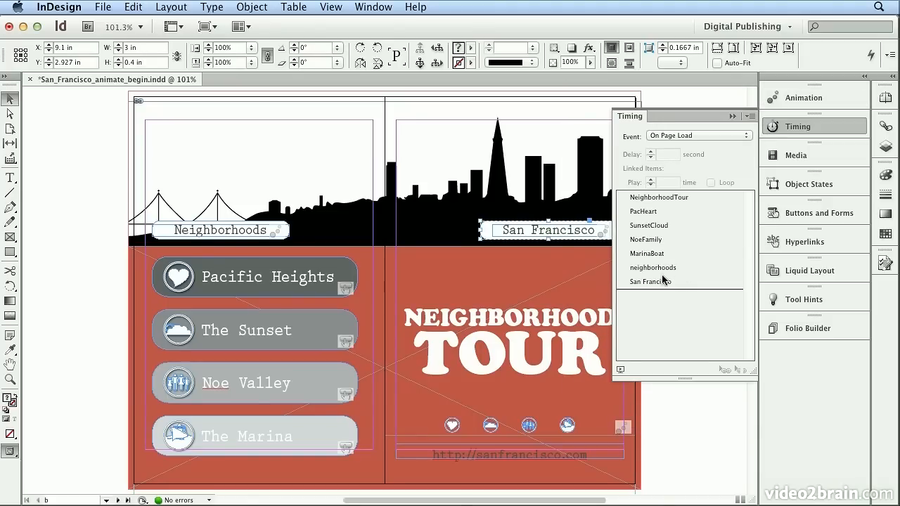
{"action": "left_click_drag", "start_coordinate": [661, 270], "coordinate": [658, 207]}
{"action": "left_click_drag", "start_coordinate": [658, 282], "coordinate": [662, 220]}
{"action": "key", "text": "super+shift+Return"}
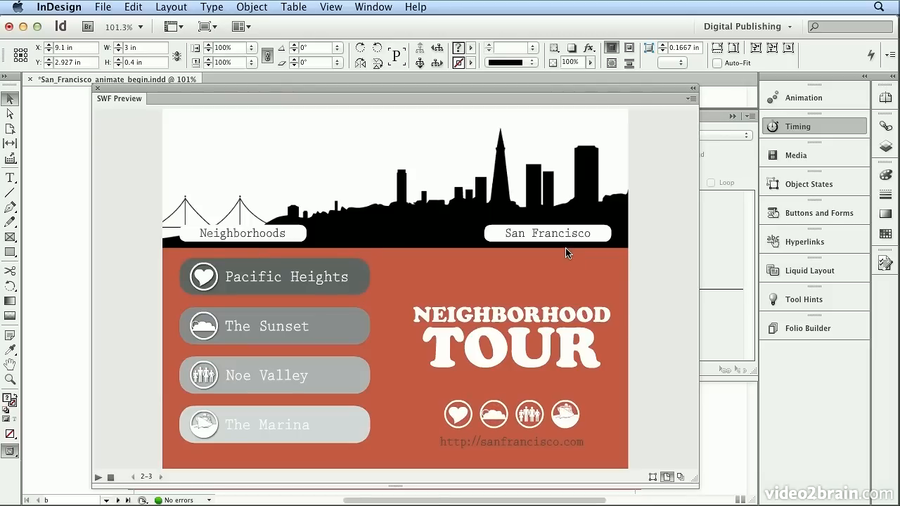
{"action": "left_click", "coordinate": [98, 89]}
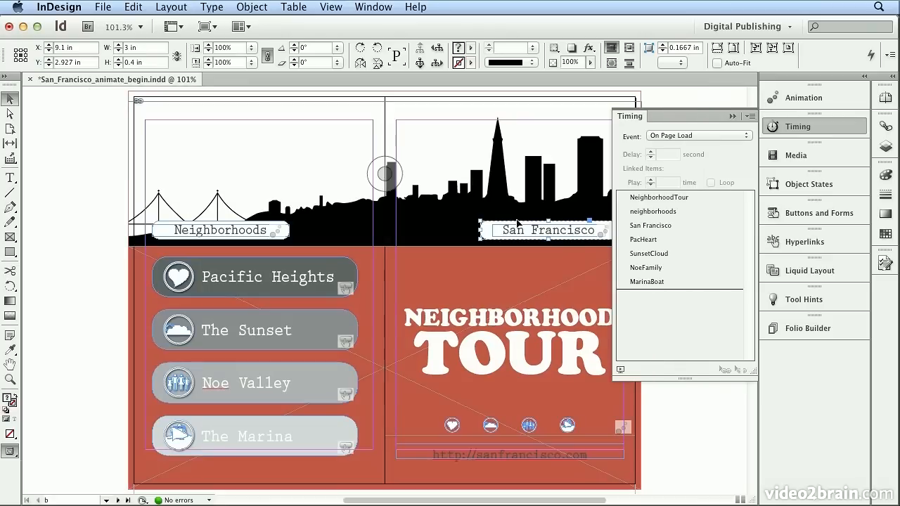
- Set the NeighborhoodTour, neighborhoods and San Francisco animations to play together
{"action": "left_click", "coordinate": [671, 199]}
{"action": "left_click", "coordinate": [660, 225], "text": "shift"}
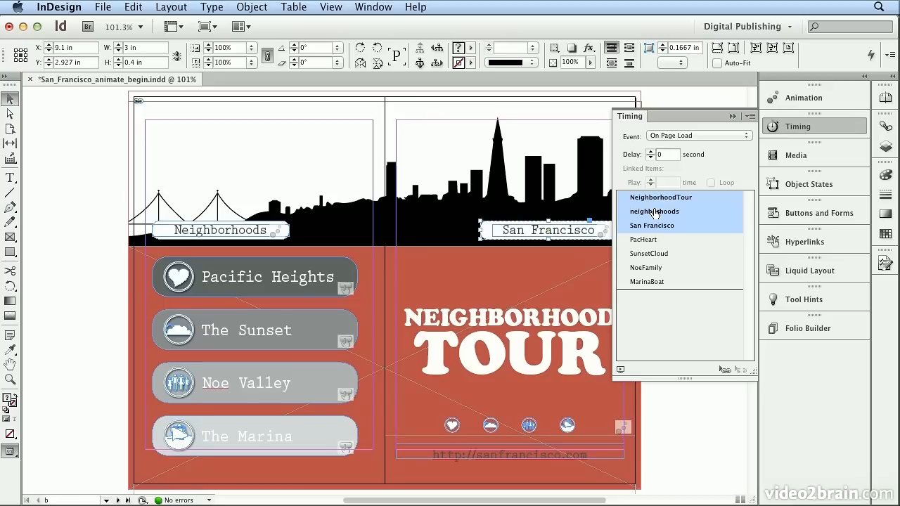
{"action": "left_click", "coordinate": [724, 370]}
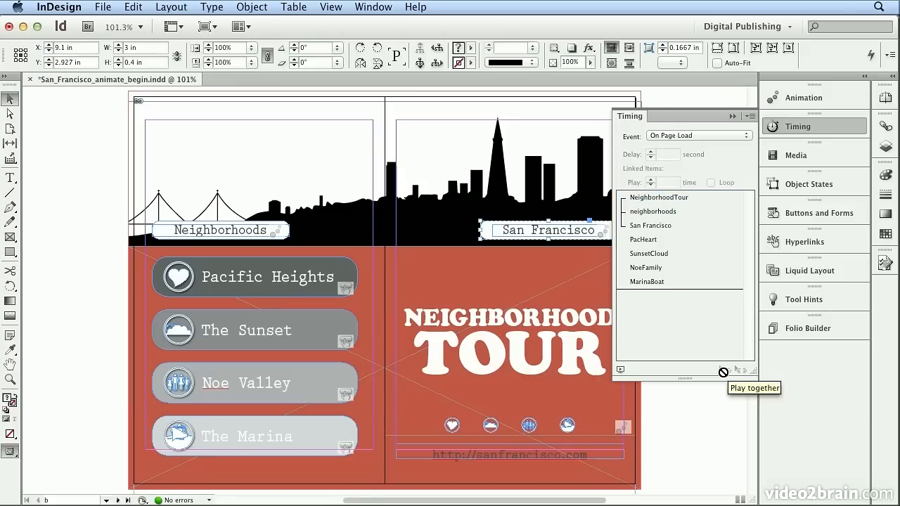
- Preview the linked title and label animations in SWF Preview, and close the preview
{"action": "left_click", "coordinate": [373, 6]}
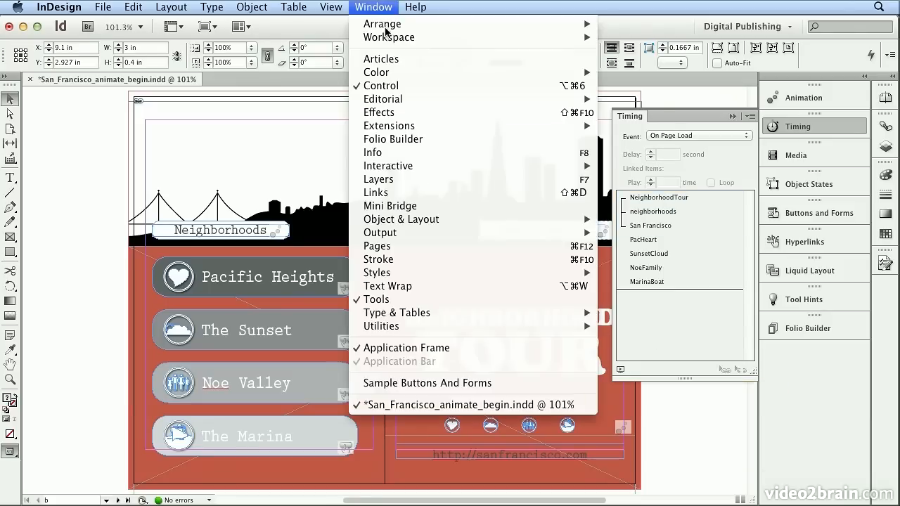
{"action": "mouse_move", "coordinate": [431, 167]}
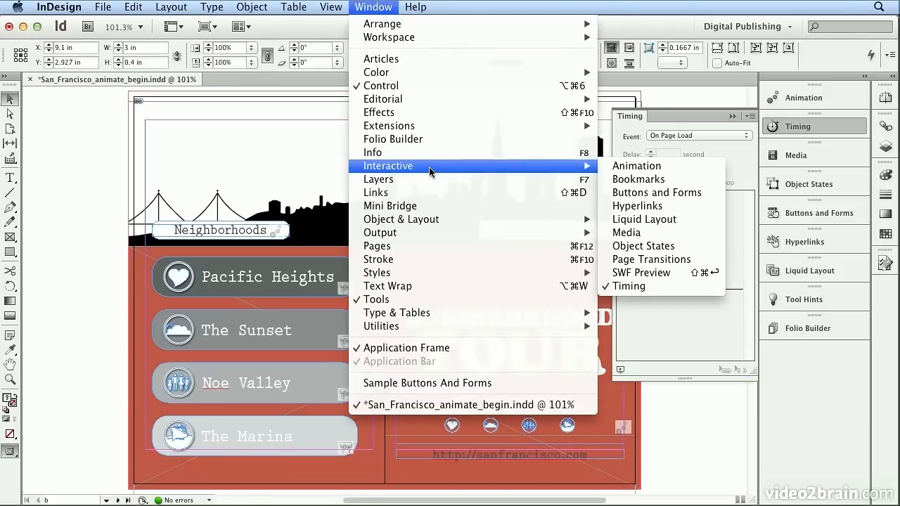
{"action": "left_click", "coordinate": [653, 271]}
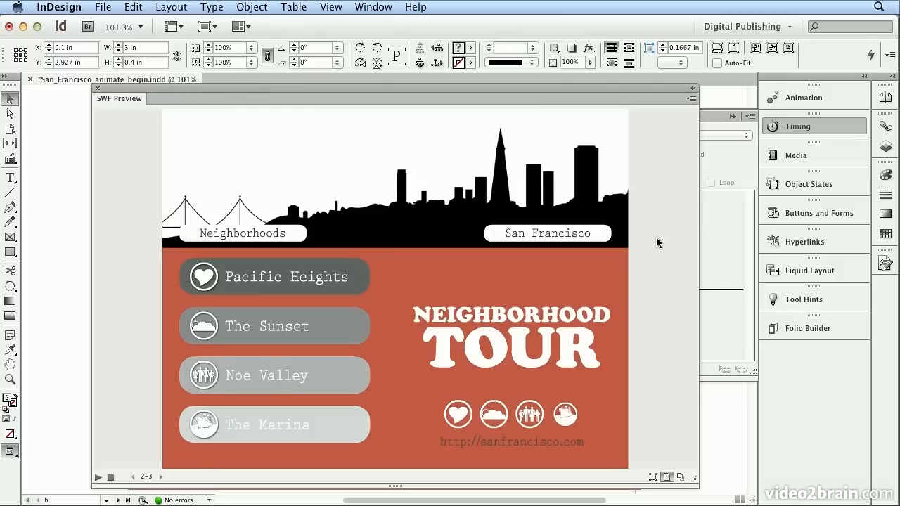
{"action": "left_click", "coordinate": [96, 88]}
- Start exporting the document and name the file san_francisco_guide_animate.swf in the san_francisco_guide folder
{"action": "left_click", "coordinate": [98, 9]}
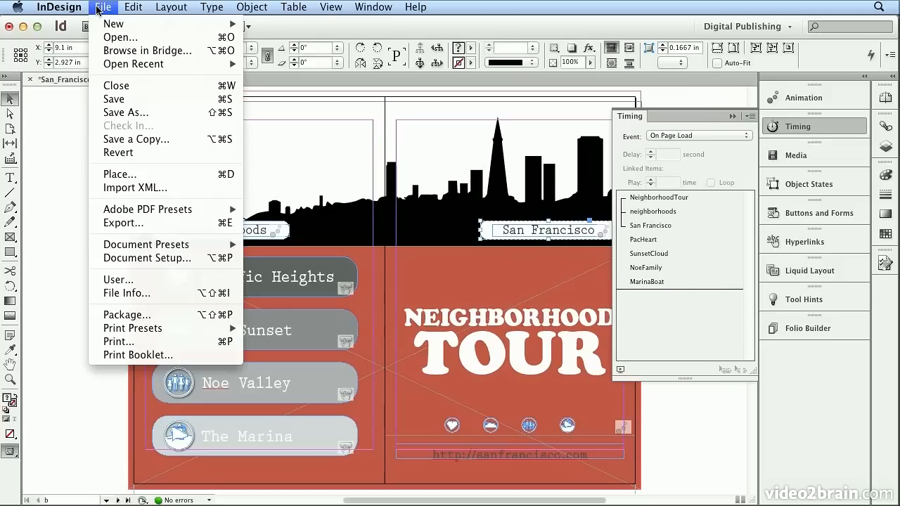
{"action": "left_click", "coordinate": [154, 224]}
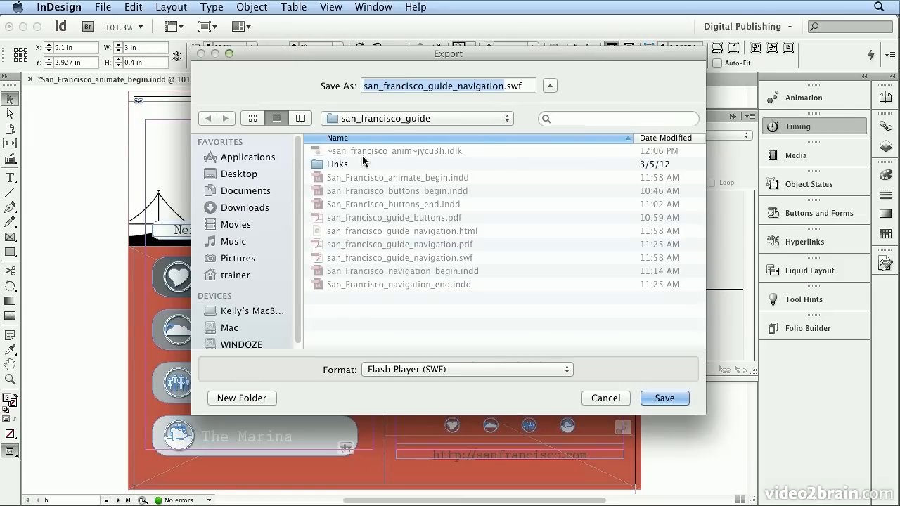
{"action": "left_click", "coordinate": [504, 86]}
{"action": "key", "text": "BackSpace"}
{"action": "key", "text": "BackSpace"}
{"action": "key", "text": "BackSpace"}
{"action": "key", "text": "BackSpace"}
{"action": "key", "text": "BackSpace"}
{"action": "key", "text": "BackSpace"}
{"action": "key", "text": "BackSpace"}
{"action": "key", "text": "BackSpace"}
{"action": "key", "text": "BackSpace"}
{"action": "key", "text": "BackSpace"}
{"action": "type", "text": "animate"}
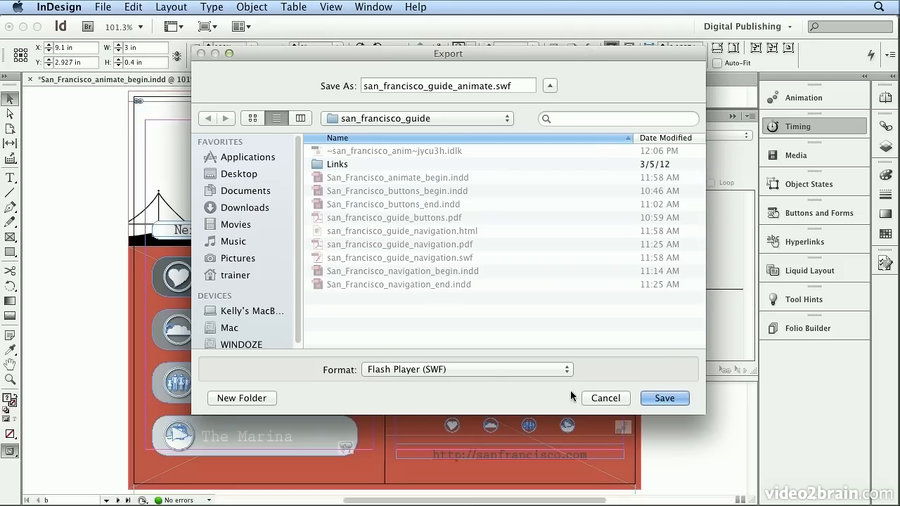
- Export all pages in Flash Player (SWF) format, keeping HTML file generation, viewing after export and the interactive page curl enabled
{"action": "left_click", "coordinate": [490, 372]}
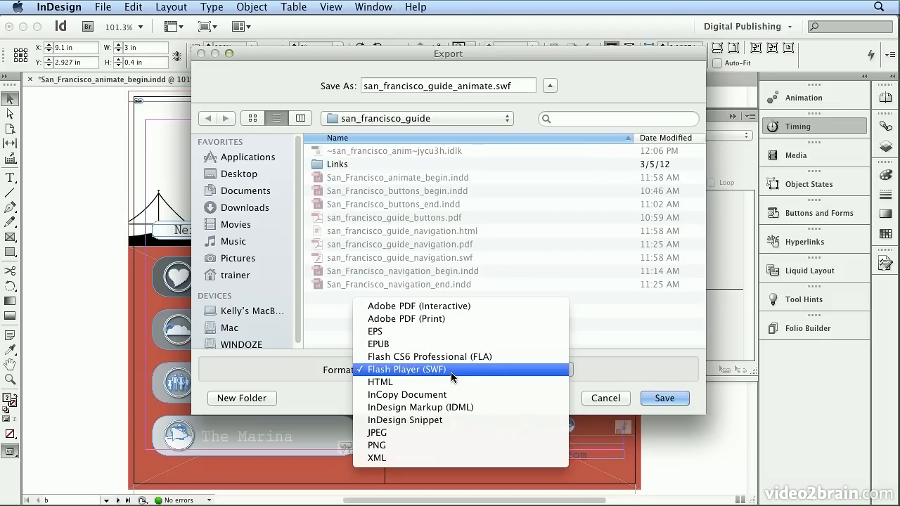
{"action": "left_click", "coordinate": [519, 370]}
{"action": "left_click", "coordinate": [657, 399]}
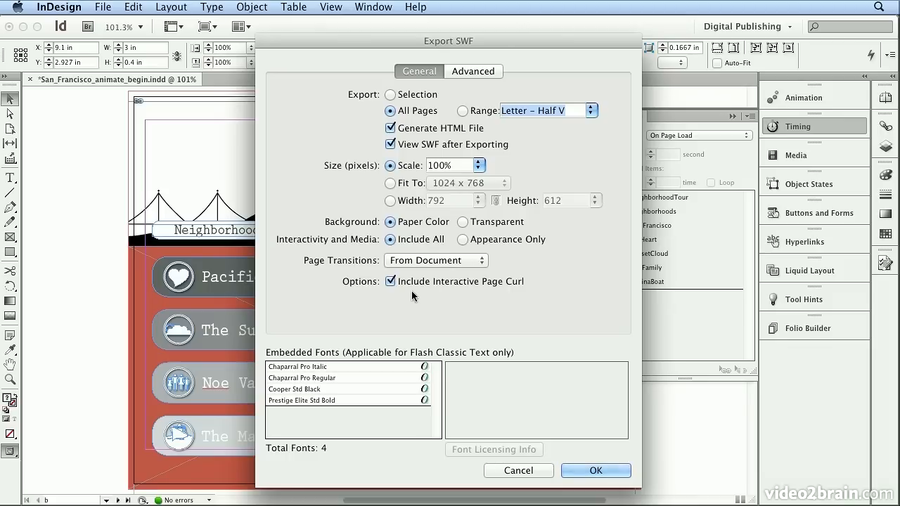
{"action": "left_click", "coordinate": [613, 472]}
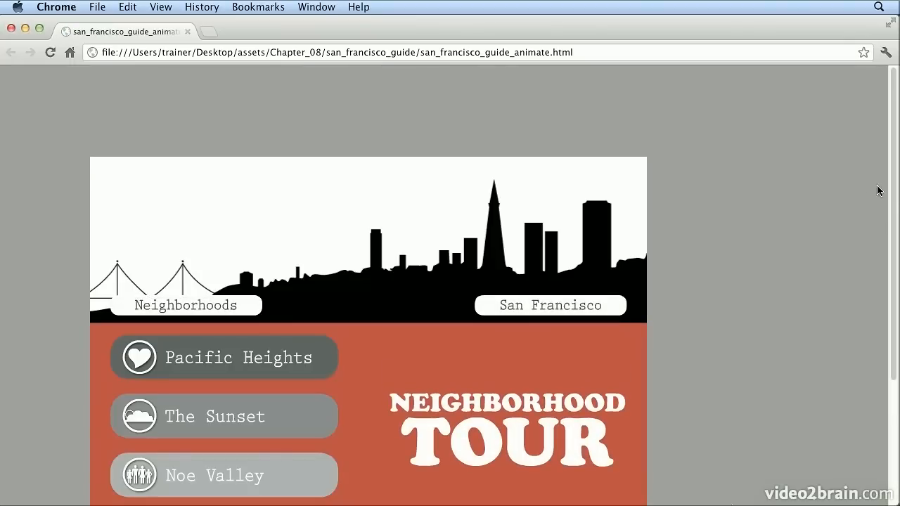
- Check the exported tour in Chrome by viewing the home spread, opening Pacific Heights and turning pages with the corner curl
{"action": "scroll", "coordinate": [891, 207], "scroll_direction": "down", "scroll_amount": 3}
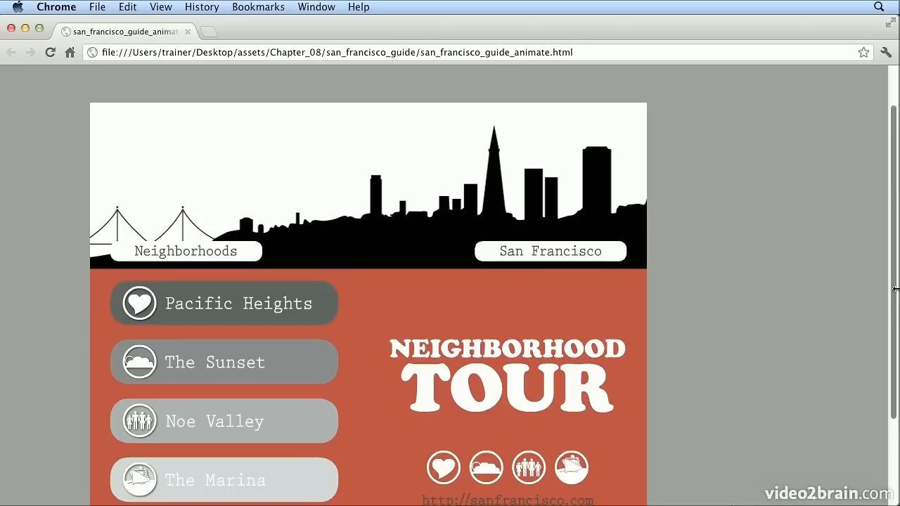
{"action": "left_click_drag", "start_coordinate": [894, 292], "coordinate": [889, 340]}
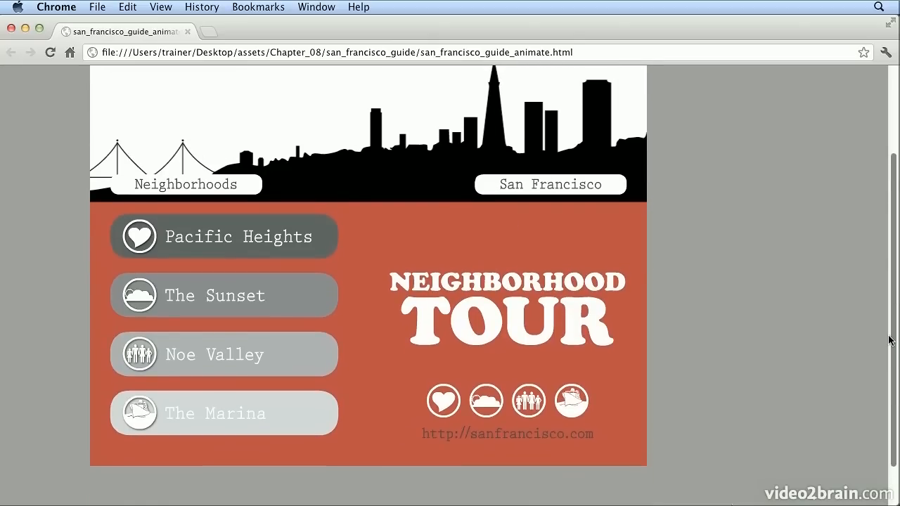
{"action": "left_click", "coordinate": [221, 248]}
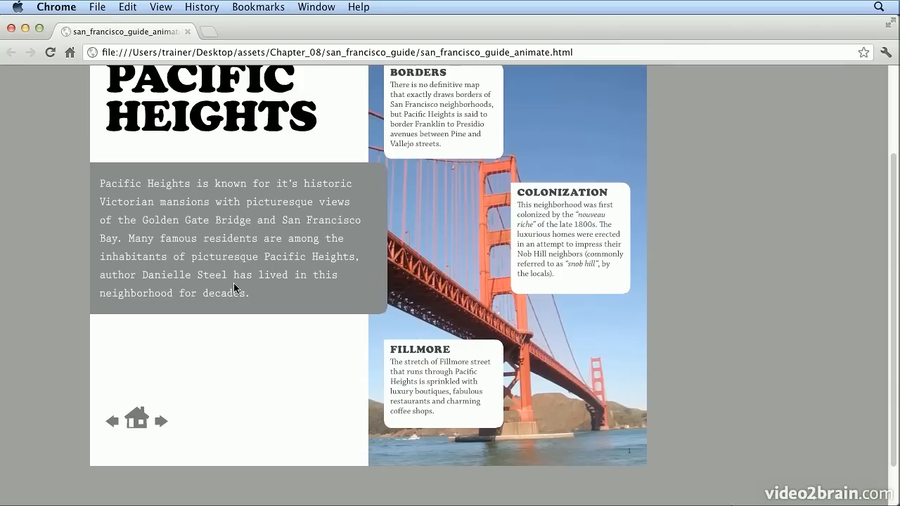
{"action": "left_click", "coordinate": [633, 458]}
{"action": "left_click_drag", "start_coordinate": [109, 446], "coordinate": [777, 412]}
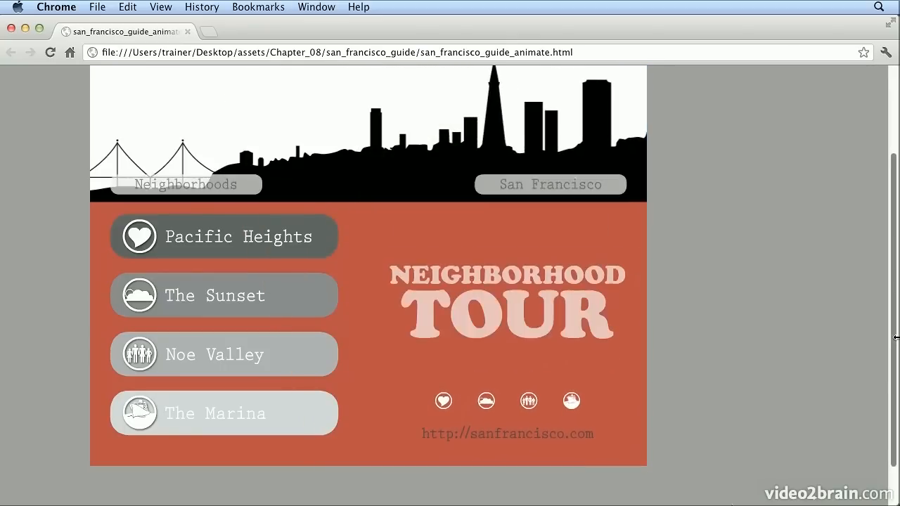
{"action": "scroll", "coordinate": [863, 337], "scroll_direction": "up", "scroll_amount": 2}
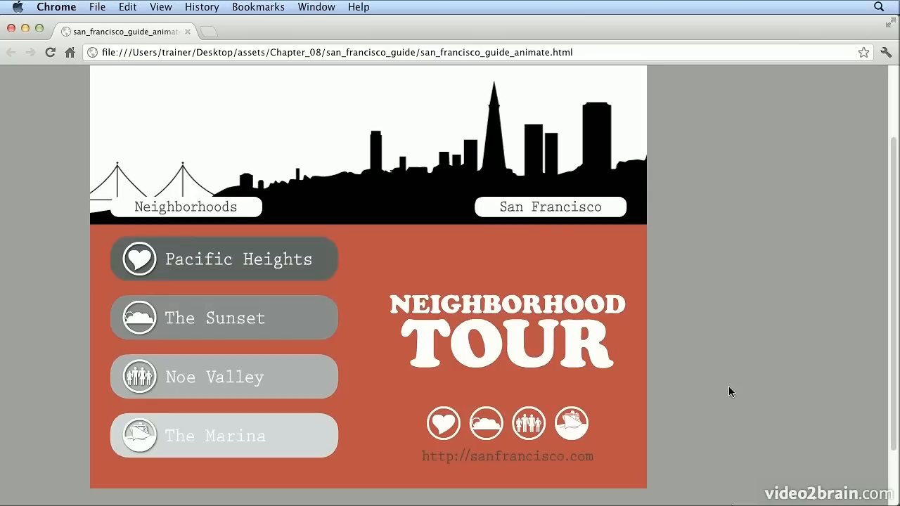
- Switch back to InDesign and review the San Francisco label's animation settings and the available interactive features
{"action": "key", "text": "super+Tab"}
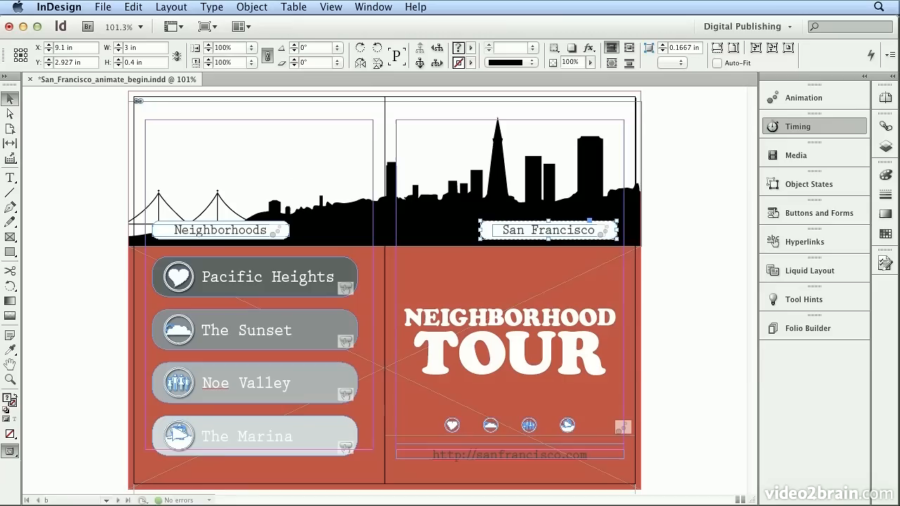
{"action": "left_click", "coordinate": [836, 122]}
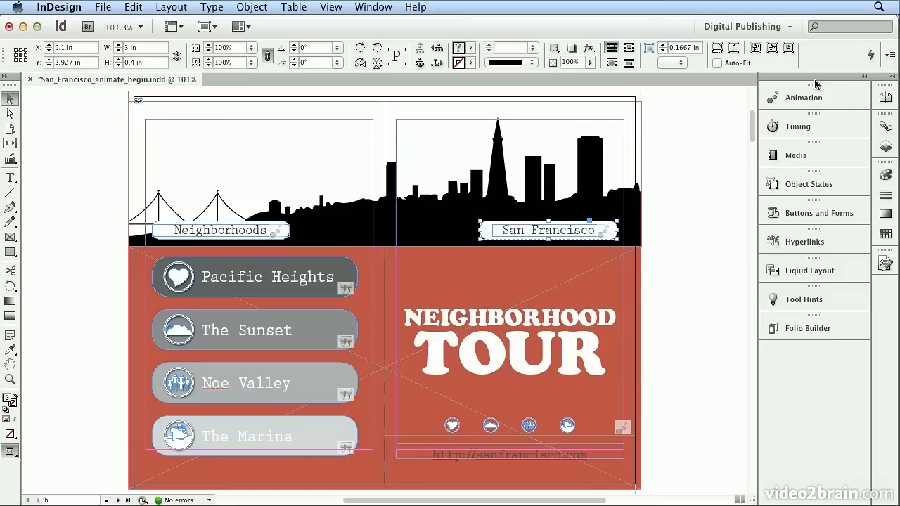
{"action": "left_click", "coordinate": [788, 27]}
{"action": "left_click", "coordinate": [787, 29]}
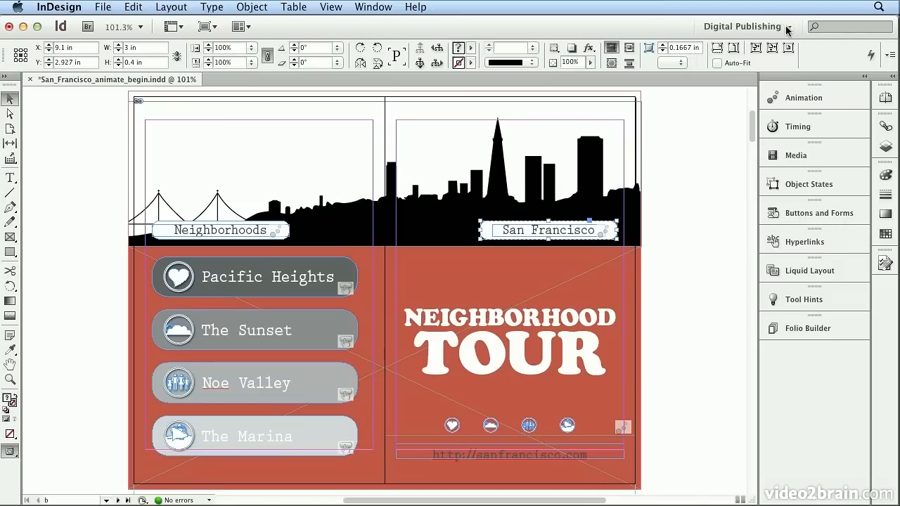
{"action": "left_click", "coordinate": [840, 97]}
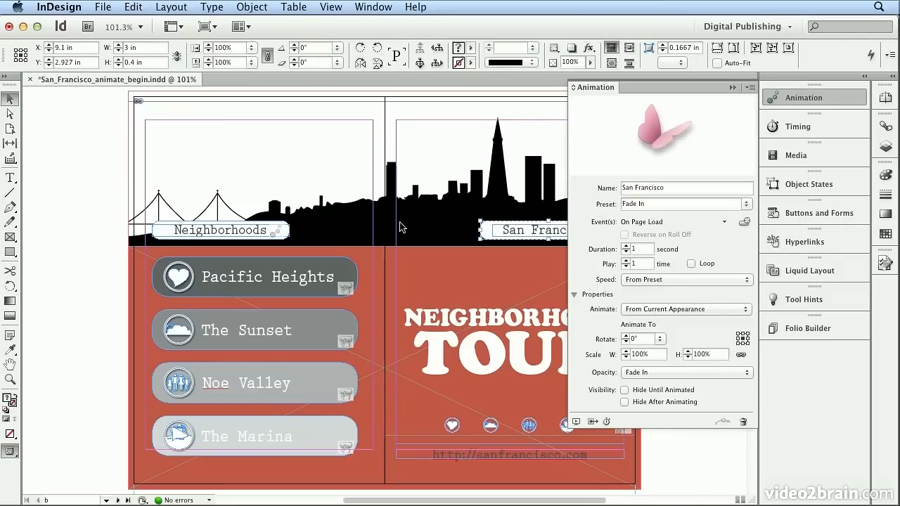
{"action": "left_click", "coordinate": [815, 97]}
{"action": "left_click", "coordinate": [373, 7]}
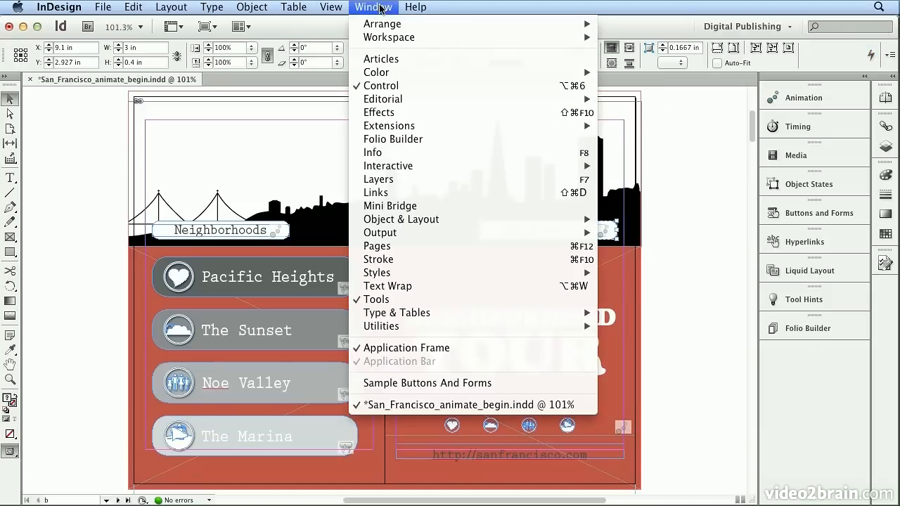
{"action": "mouse_move", "coordinate": [444, 166]}
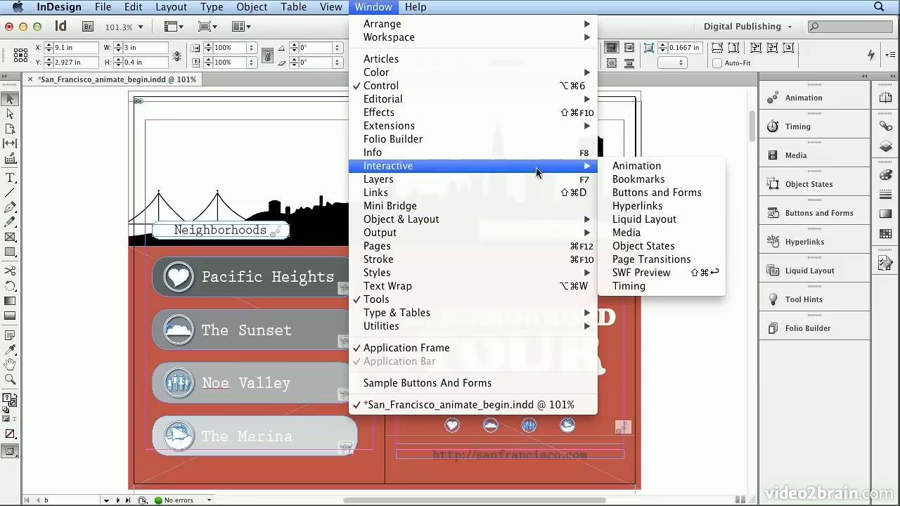
{"action": "left_click", "coordinate": [386, 7]}
{"action": "left_click", "coordinate": [94, 5]}
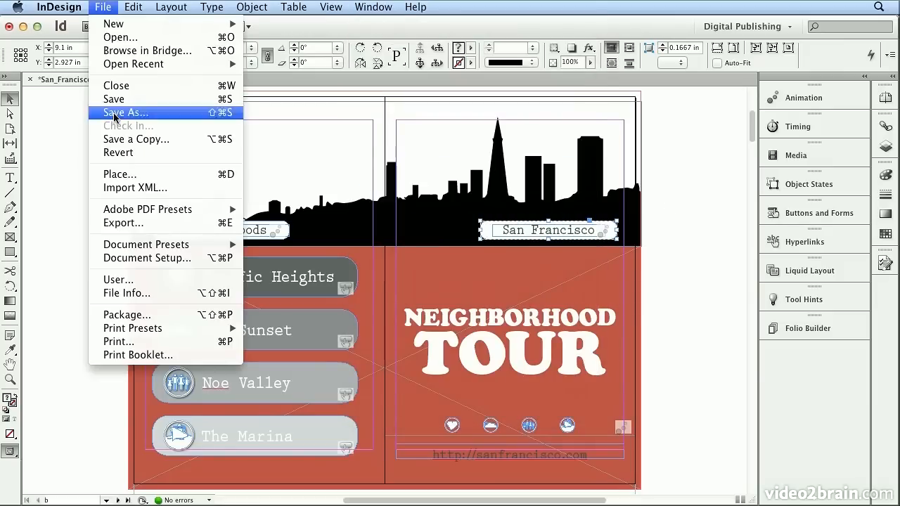
{"action": "left_click", "coordinate": [152, 232]}
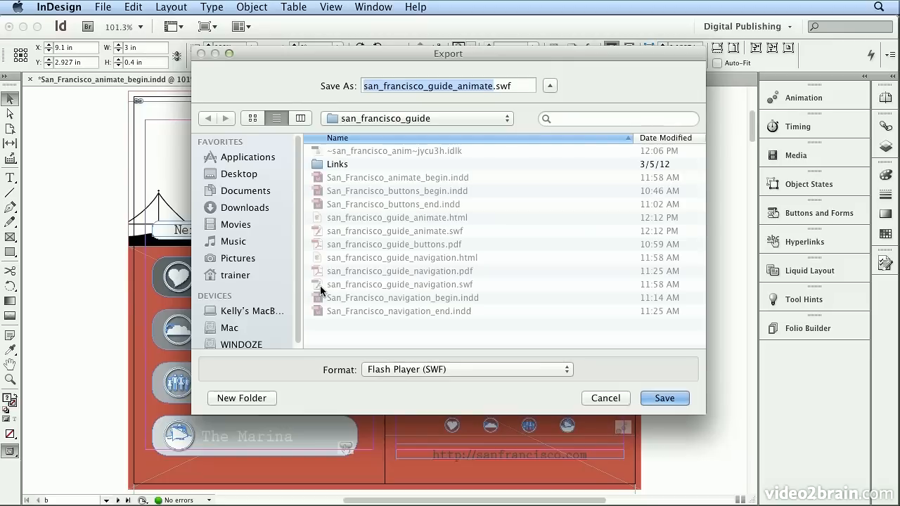
{"action": "left_click", "coordinate": [606, 399]}
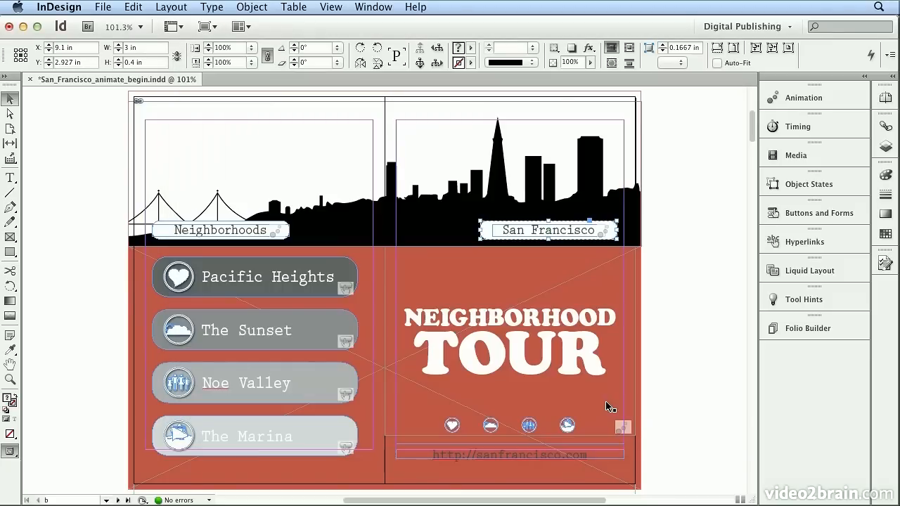